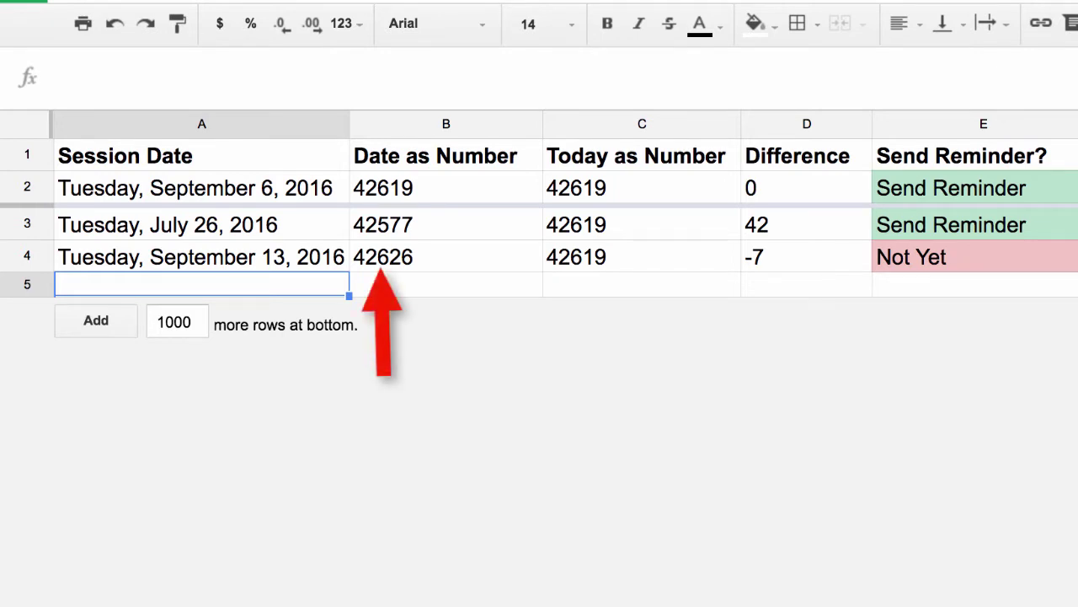
# Inspect row 4's formulas: the date number in B4, difference in D4, reminder flag in E4
pyautogui.click(491, 264)
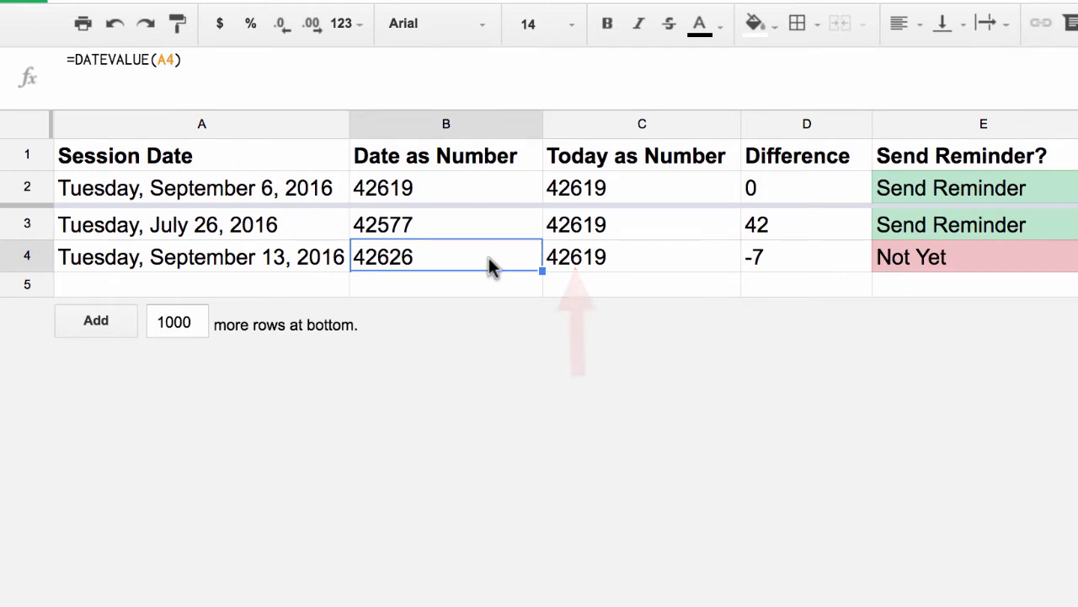
pyautogui.click(834, 265)
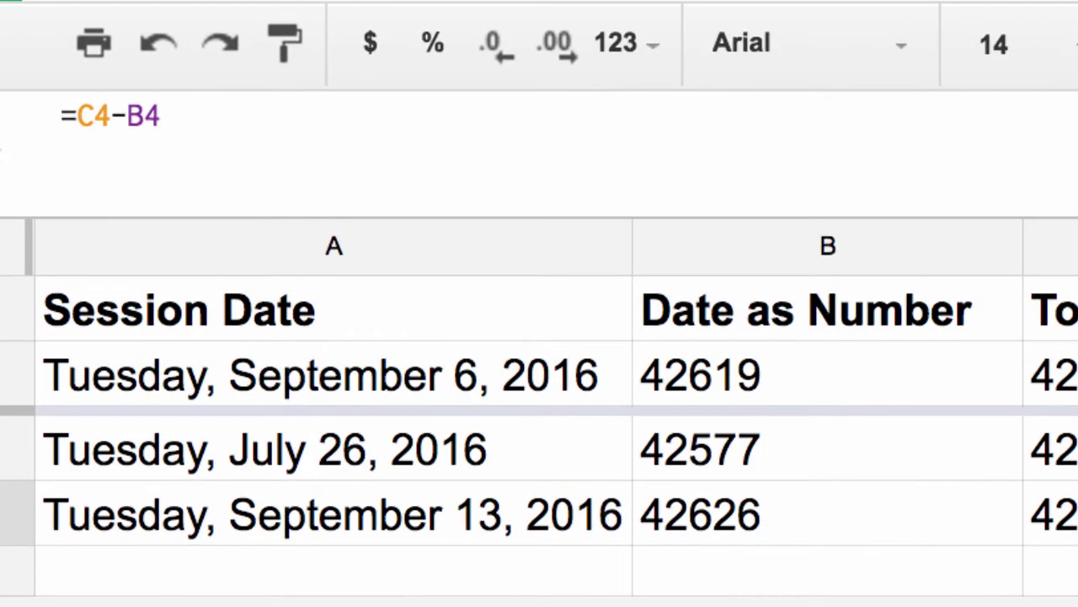
pyautogui.click(910, 257)
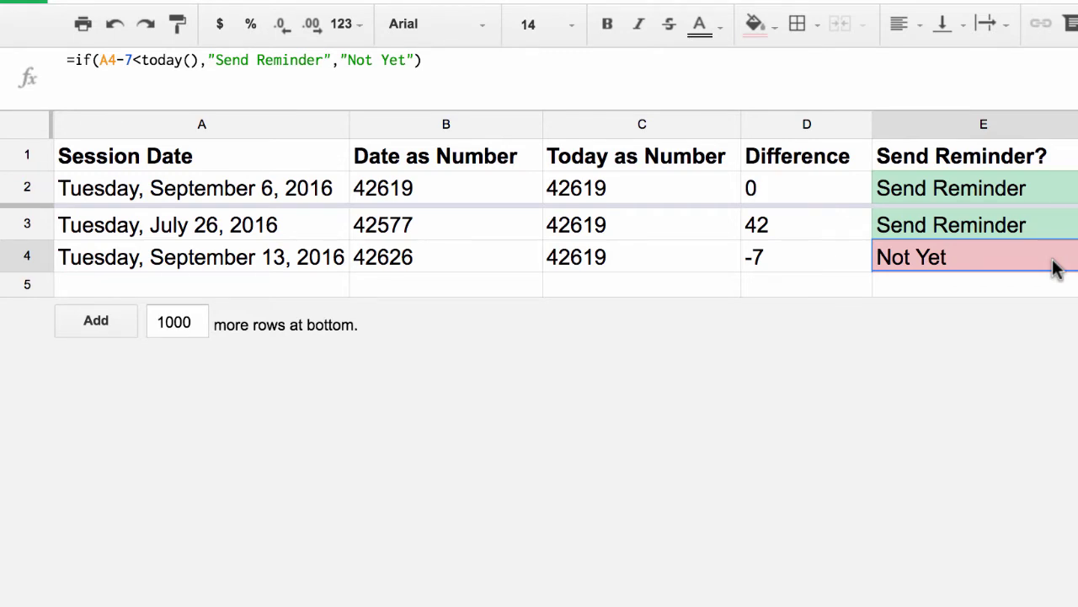
# Change A4's session date to Monday, September 12, 2016
pyautogui.click(237, 259)
pyautogui.doubleClick(301, 256)
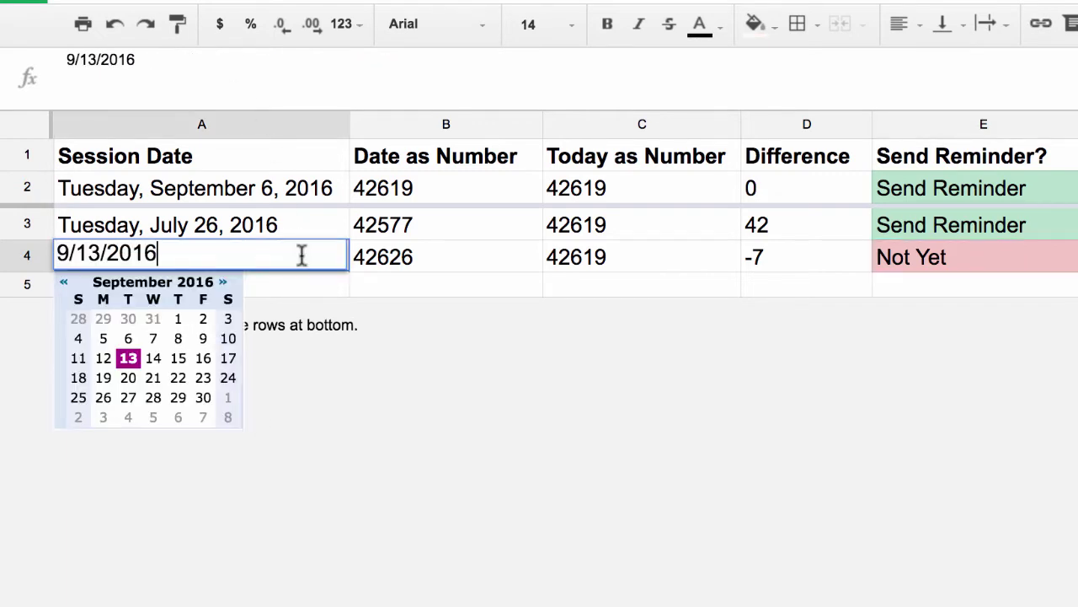
pyautogui.click(102, 358)
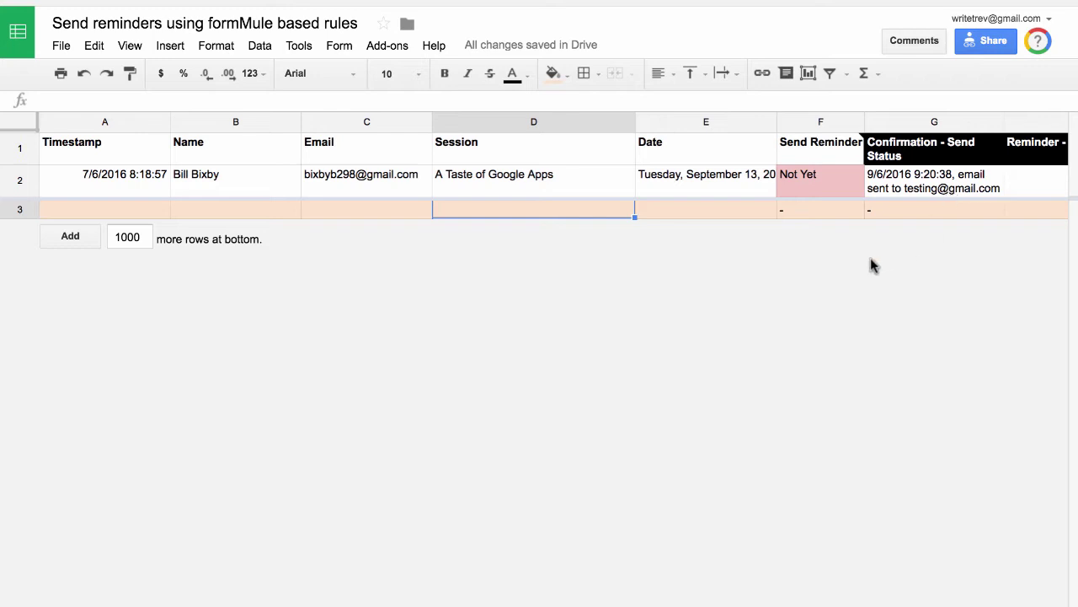
# Set E2's session date to September 12 so F2 flips to Send Reminder
pyautogui.click(713, 185)
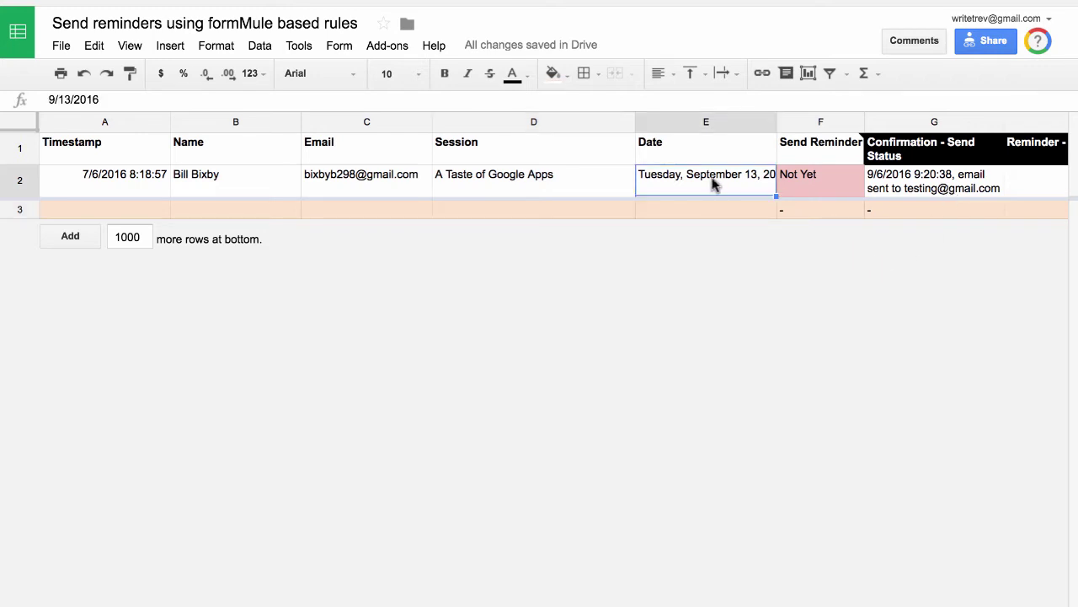
pyautogui.doubleClick(713, 184)
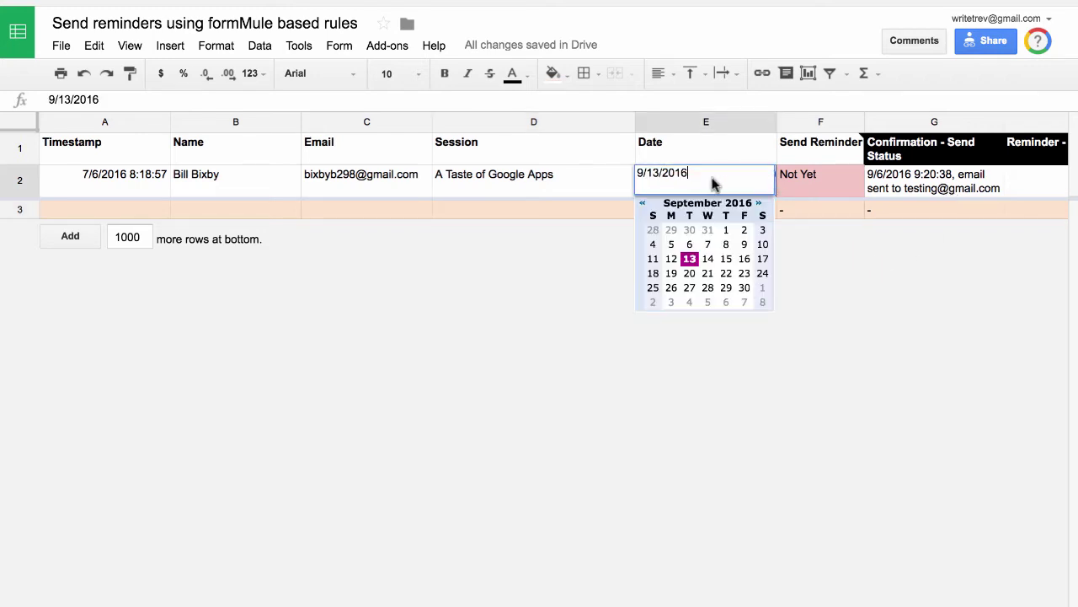
pyautogui.click(672, 267)
pyautogui.click(839, 209)
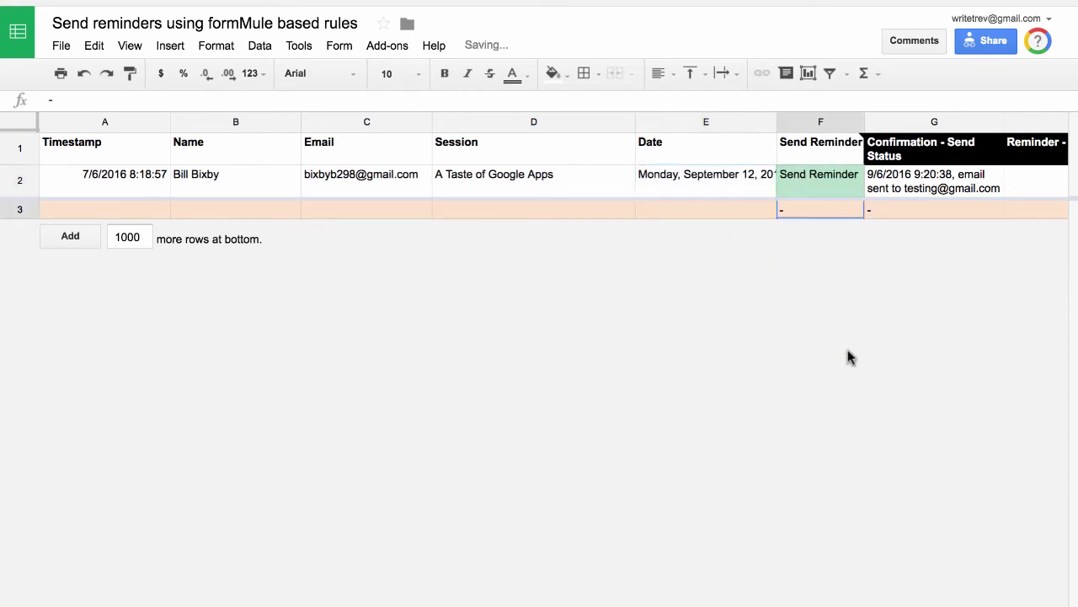
pyautogui.click(388, 46)
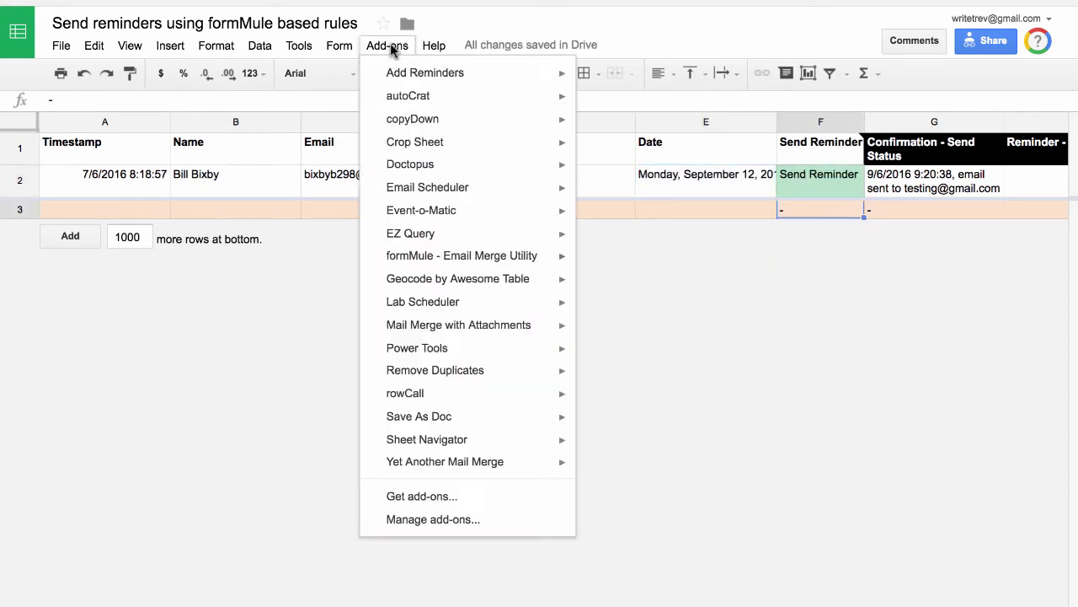
pyautogui.moveTo(640, 263)
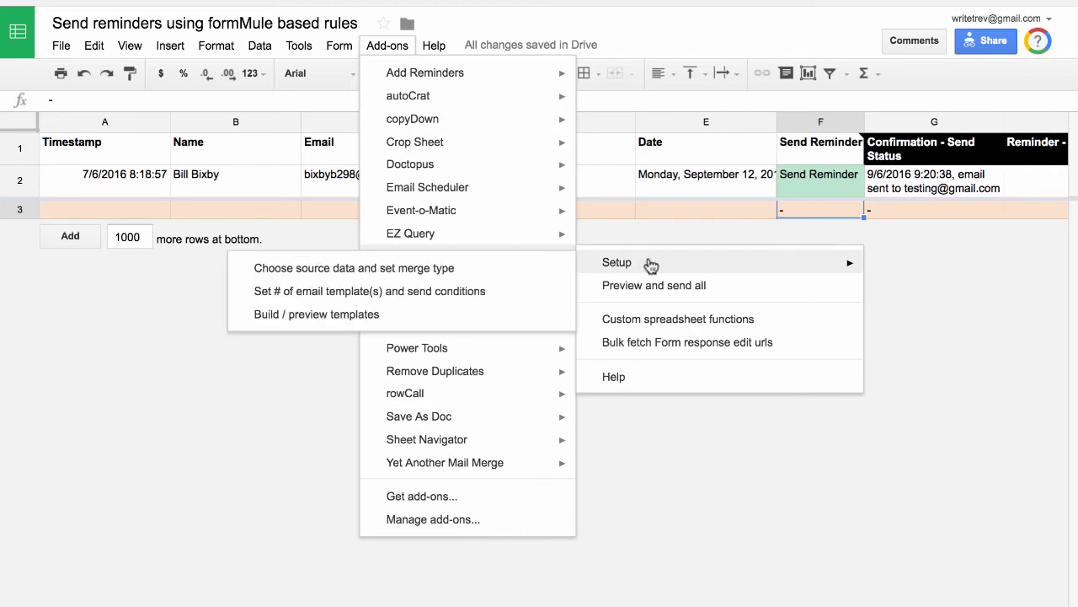
# Open the formMule source data and merge setup, then advance to templates and send conditions
pyautogui.click(430, 286)
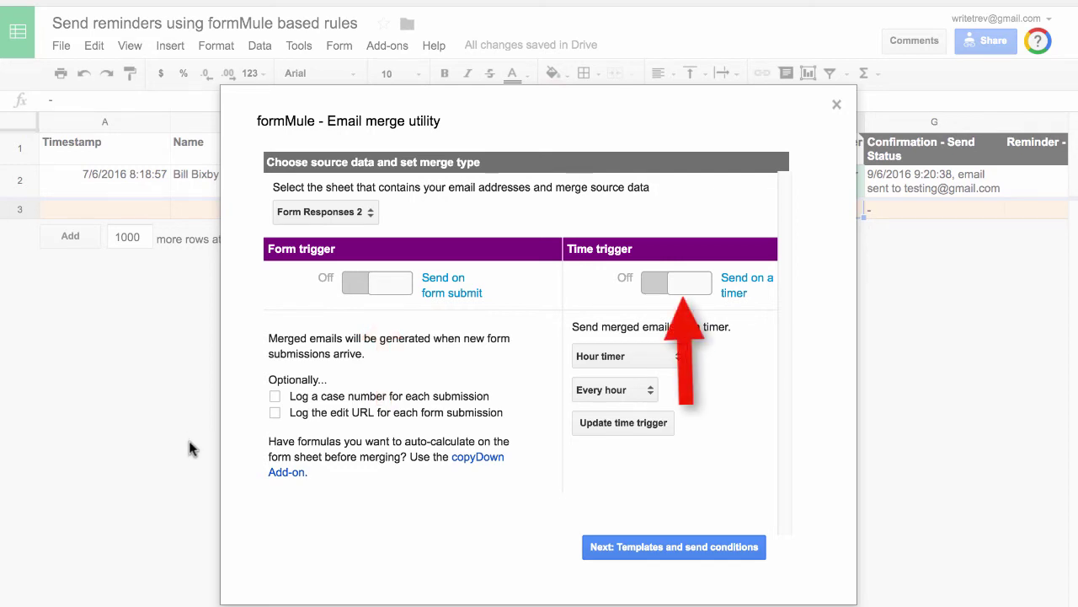
pyautogui.click(705, 548)
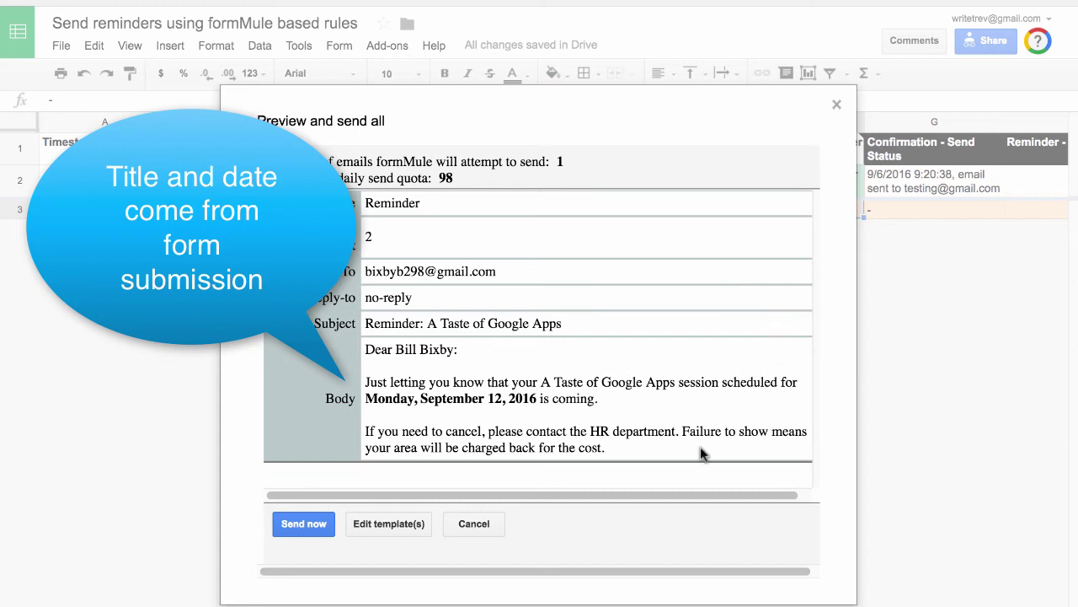
# Cancel the formMule reminder preview without sending the email
pyautogui.moveTo(710, 492); pyautogui.dragTo(731, 495)
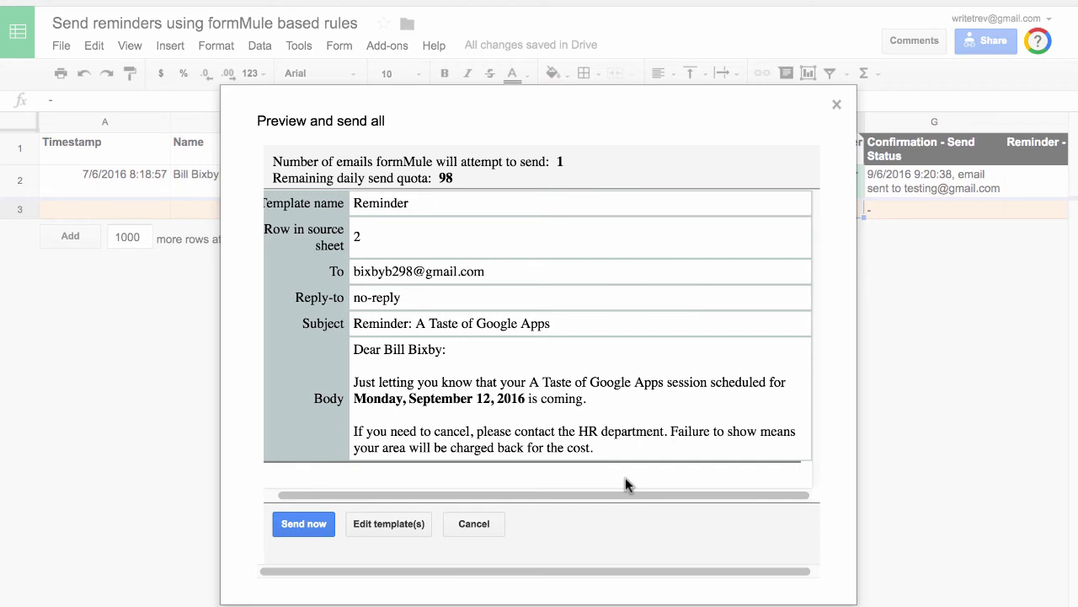
pyautogui.click(473, 523)
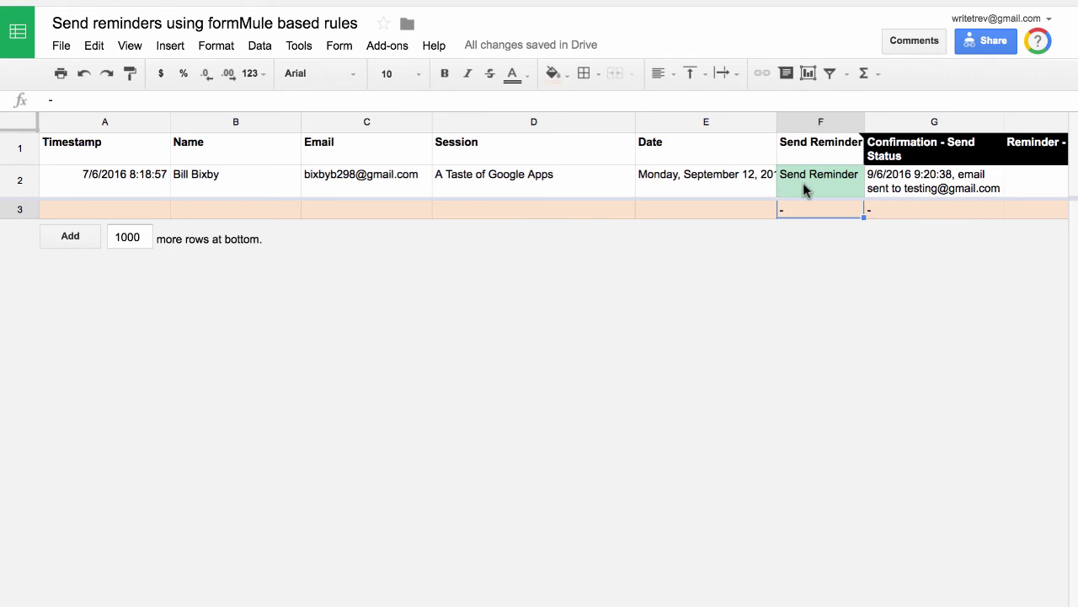
pyautogui.click(808, 183)
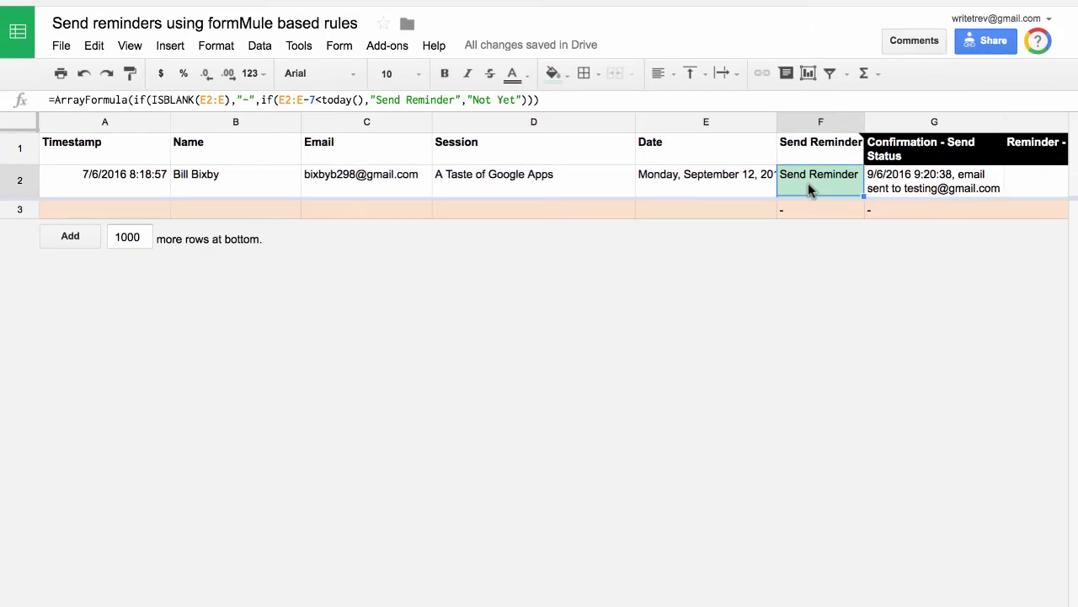
pyautogui.click(683, 187)
pyautogui.press('Delete')
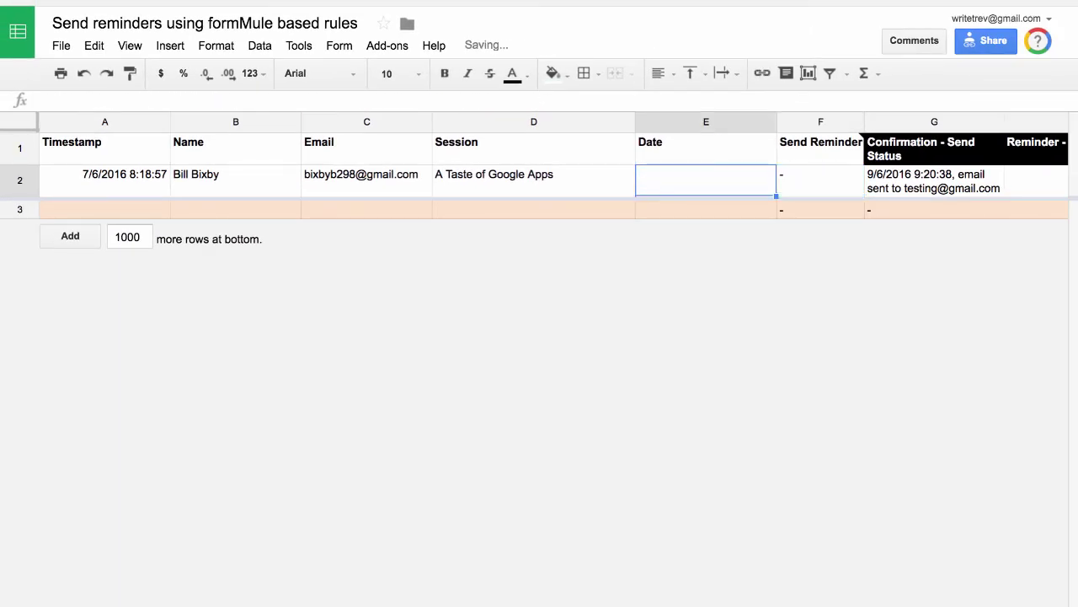
pyautogui.hscroll(5, 840, 212)
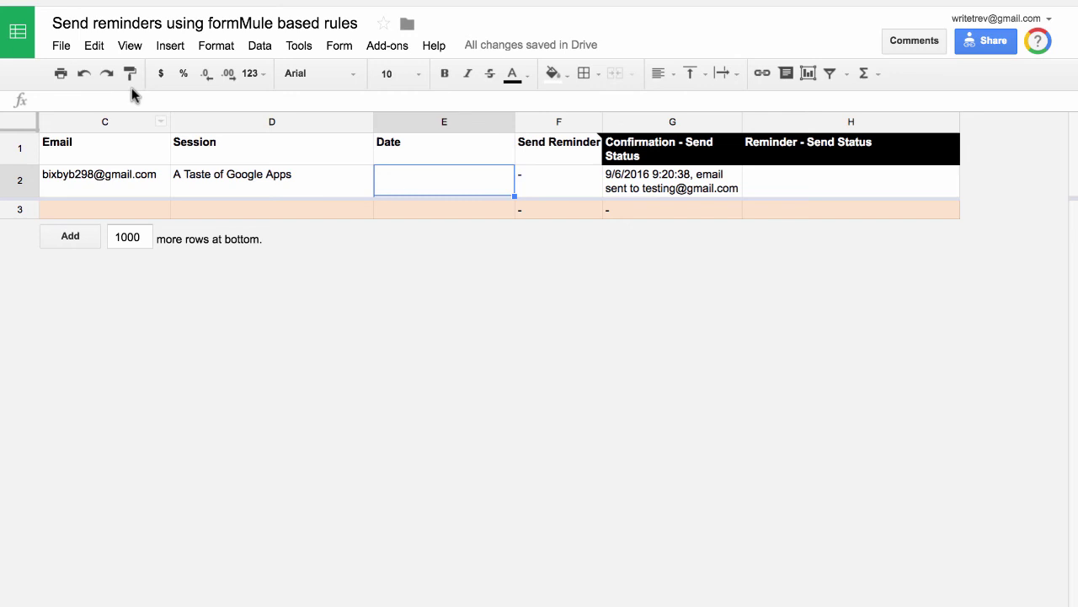
pyautogui.click(83, 75)
pyautogui.click(554, 177)
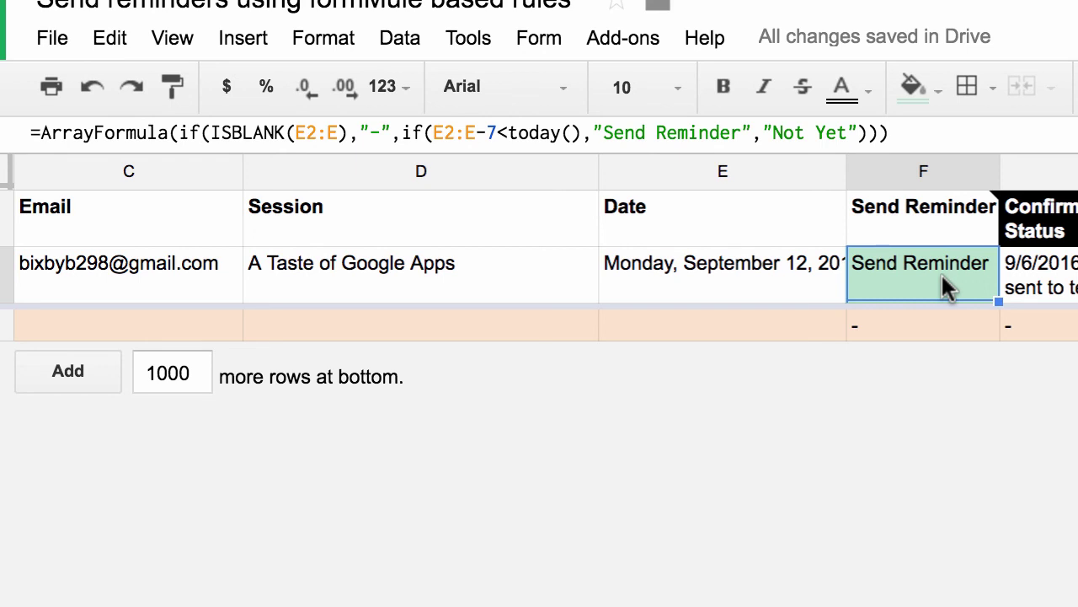
# Insert a blank row above row 3, then check F3's dash and F2's formula
pyautogui.click(7, 327)
pyautogui.rightClick(7, 328)
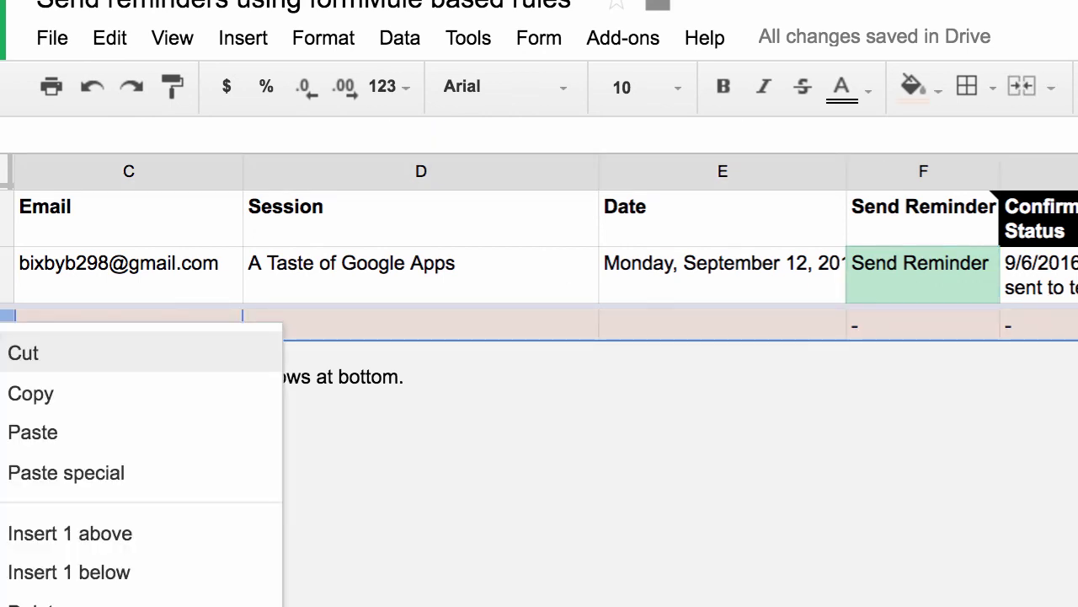
pyautogui.click(51, 533)
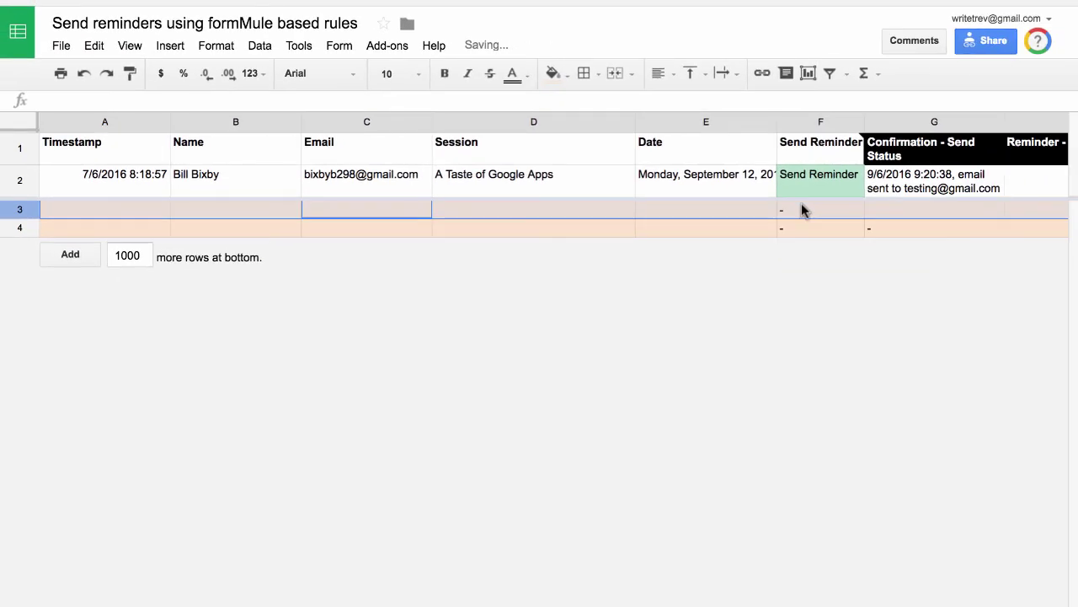
pyautogui.click(802, 208)
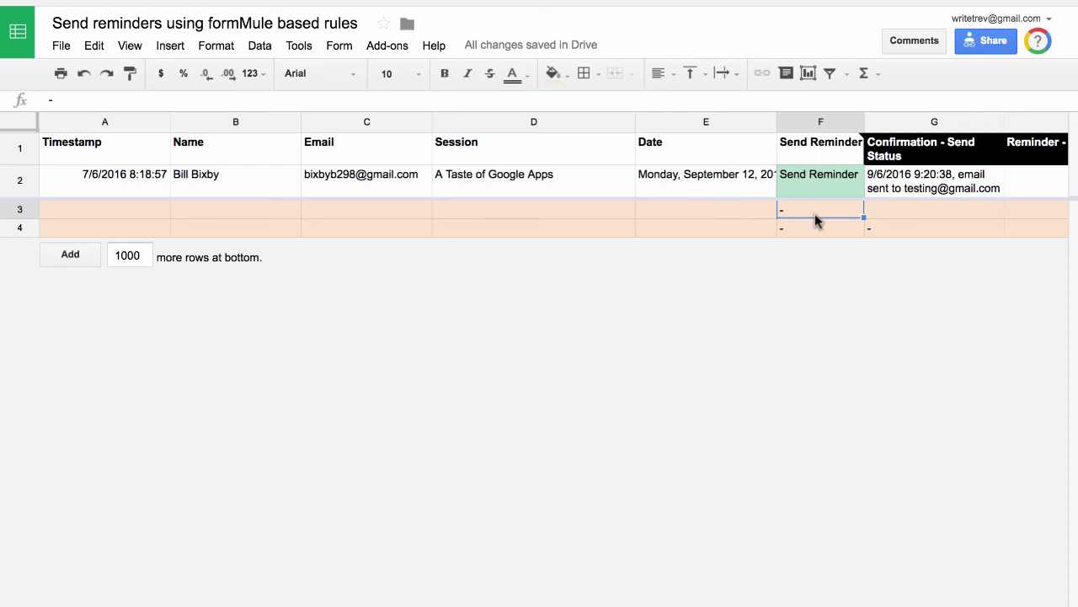
pyautogui.press('Up')
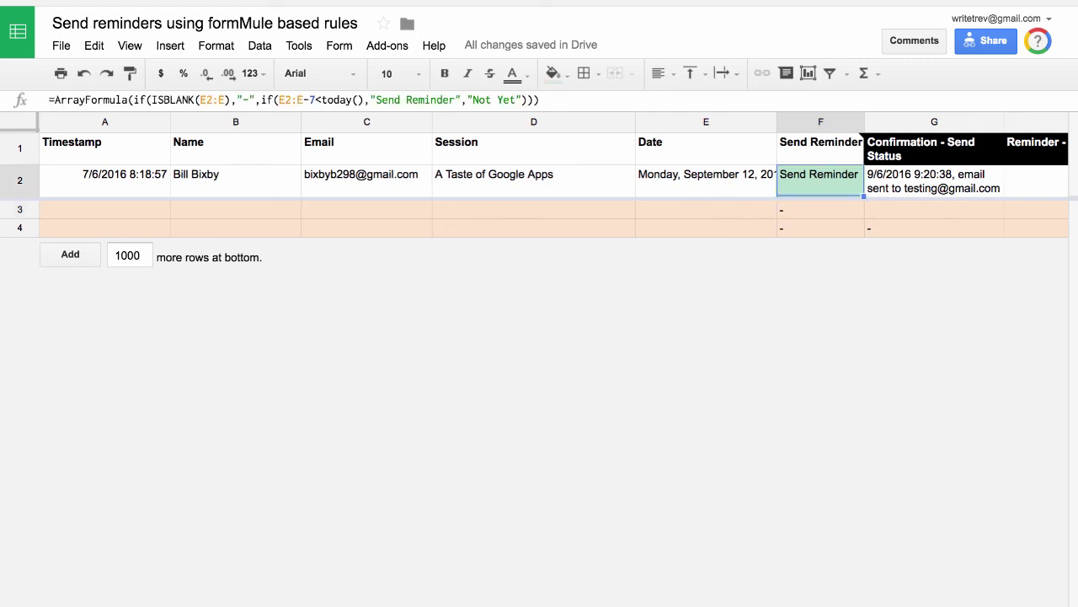